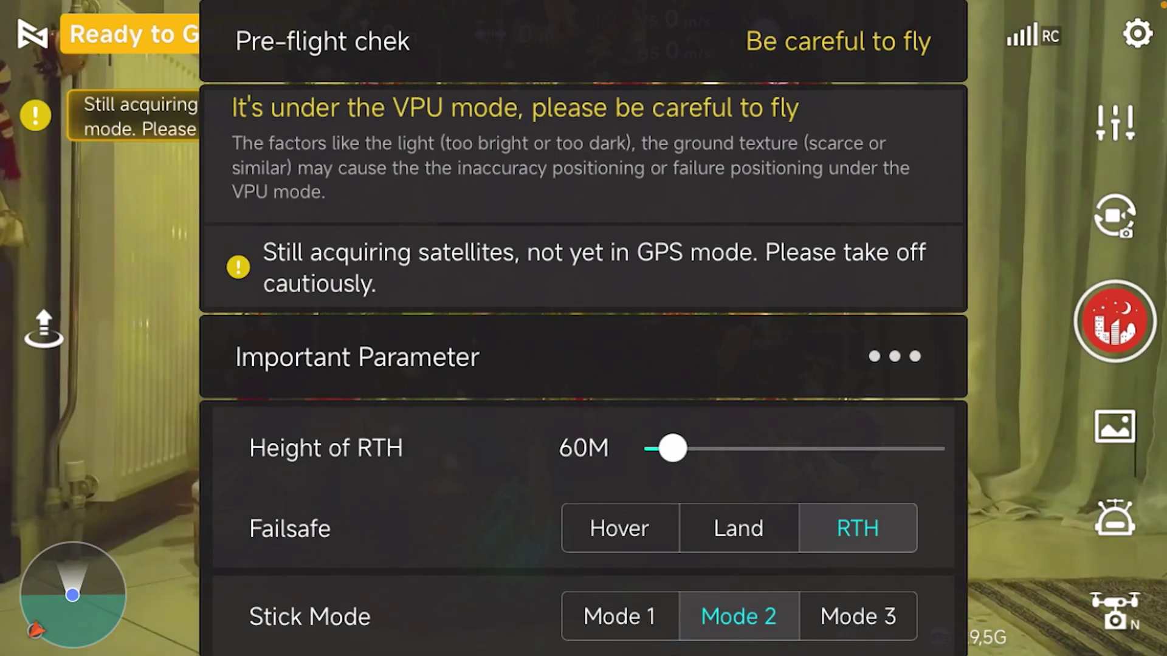
scroll(584, 366, down, 5)
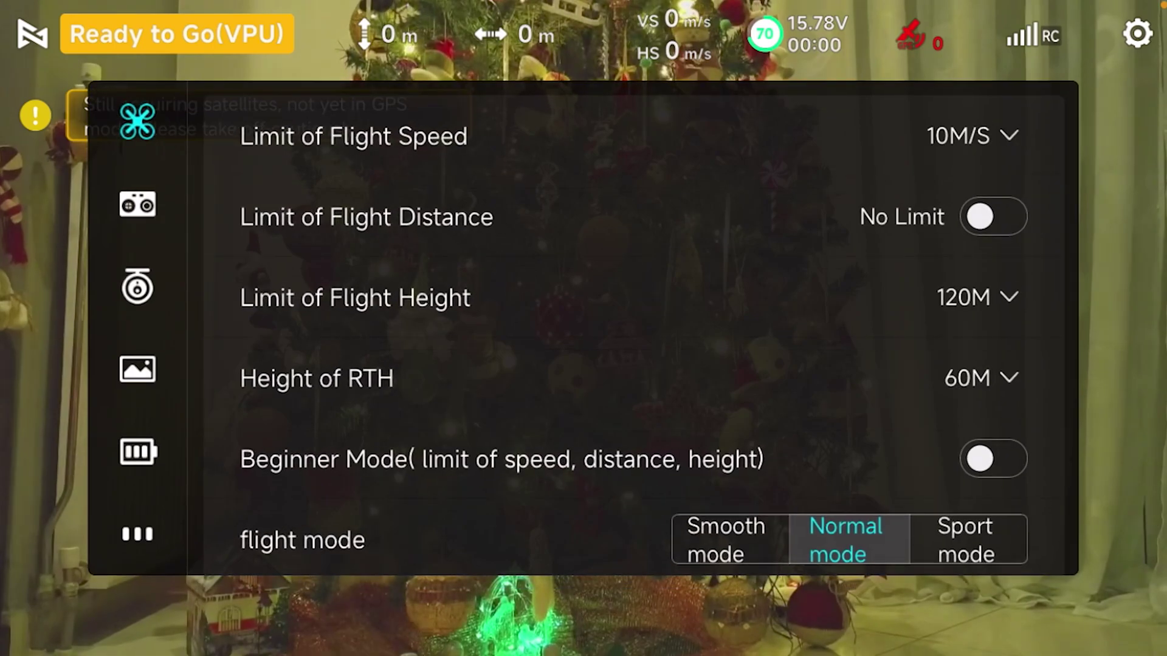
In FIMI Navi, go to Settings, choose Live, and pick the Custom streaming destination.
click(138, 535)
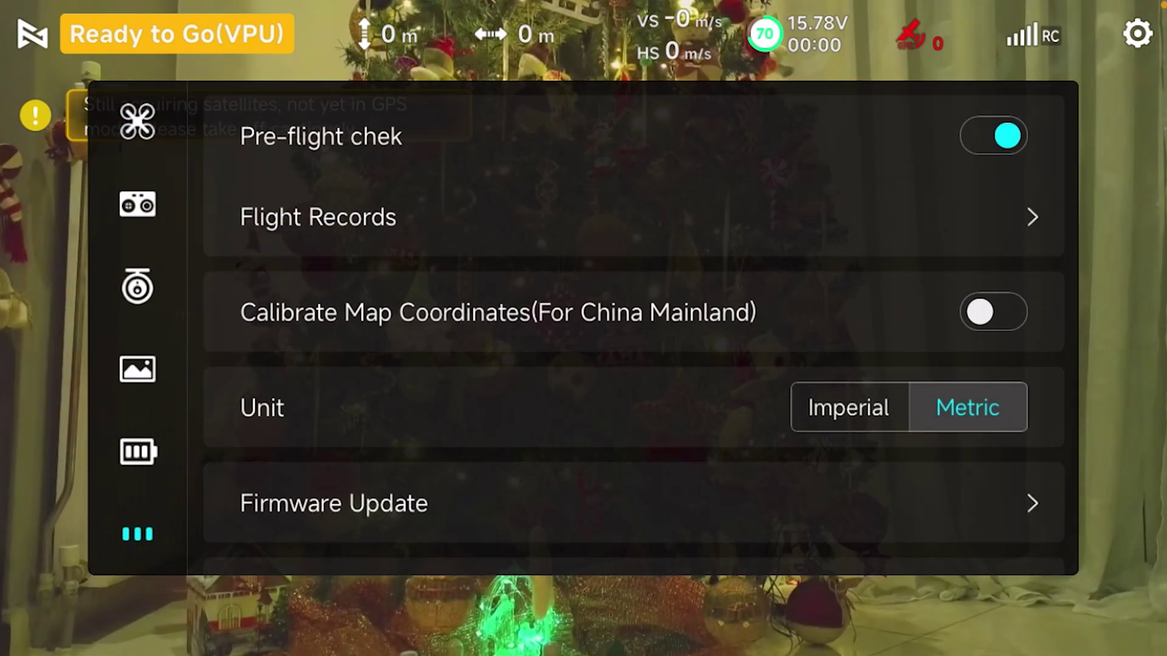
scroll(634, 338, down, 3)
click(633, 522)
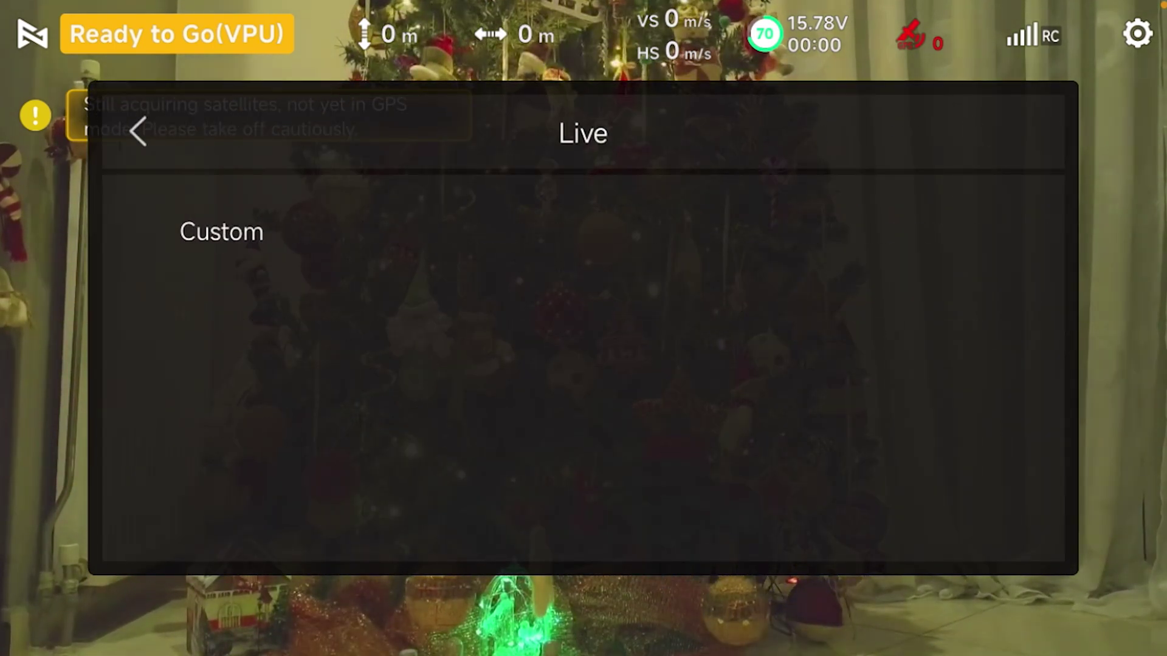
click(222, 232)
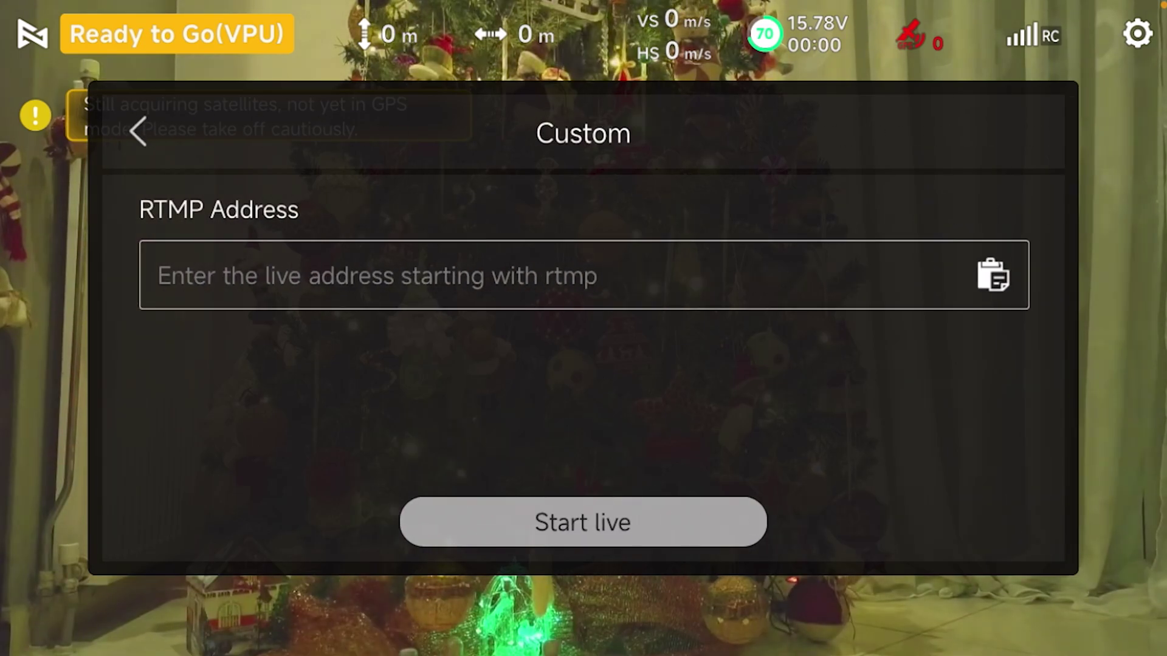
Open FIMI's RTMP address entry, then reach YouTube Studio's Create > Go live page.
click(584, 276)
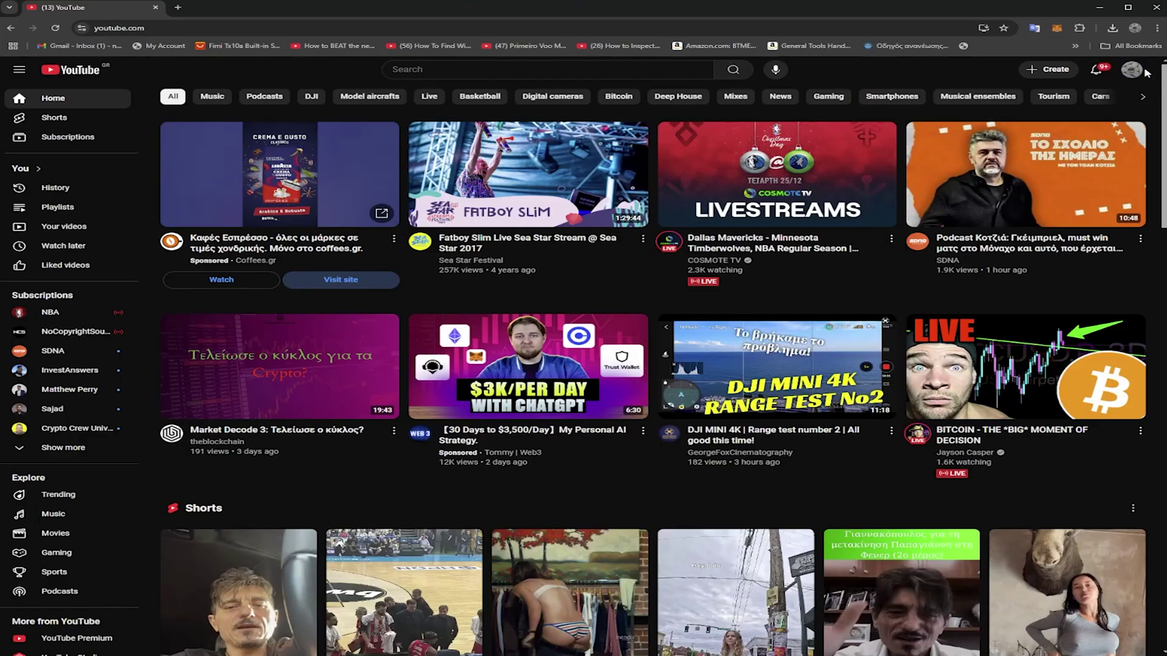
click(1132, 69)
click(1055, 210)
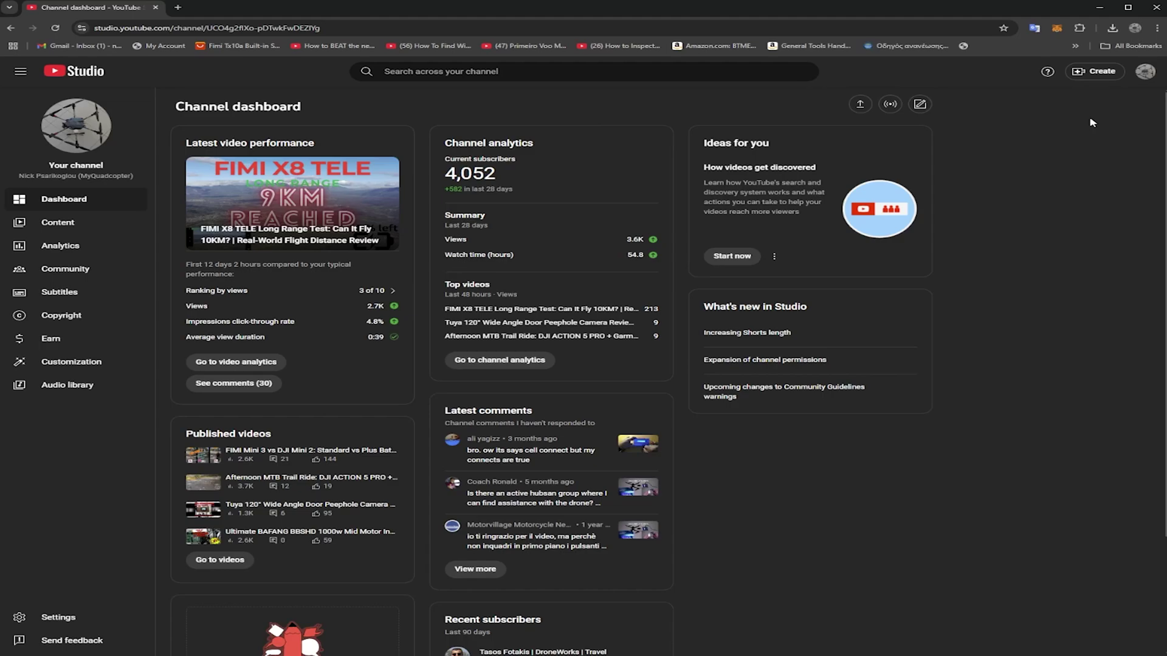
click(1088, 75)
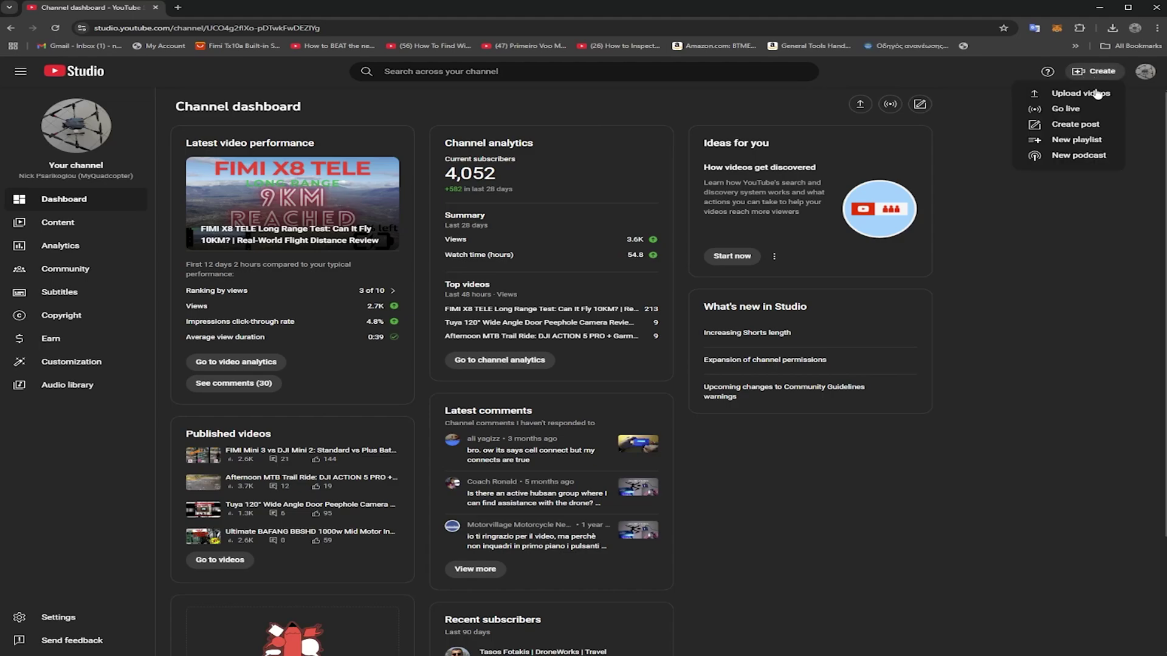
click(1063, 109)
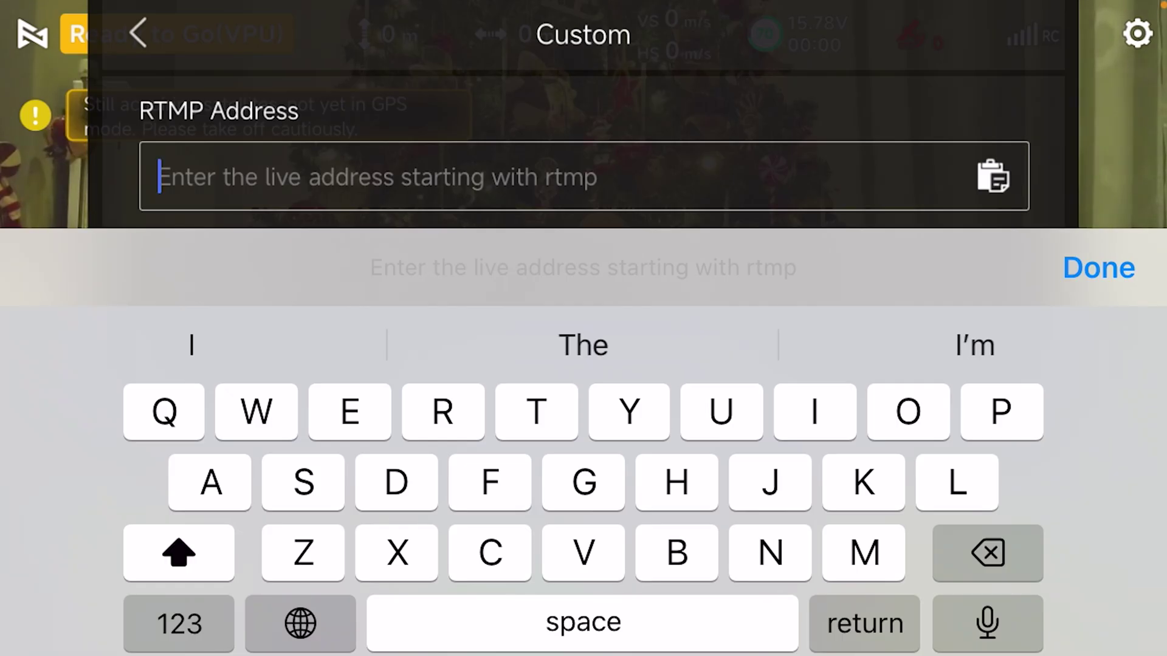
Paste the YouTube RTMP URL with stream key as the address and start live.
click(160, 176)
click(114, 96)
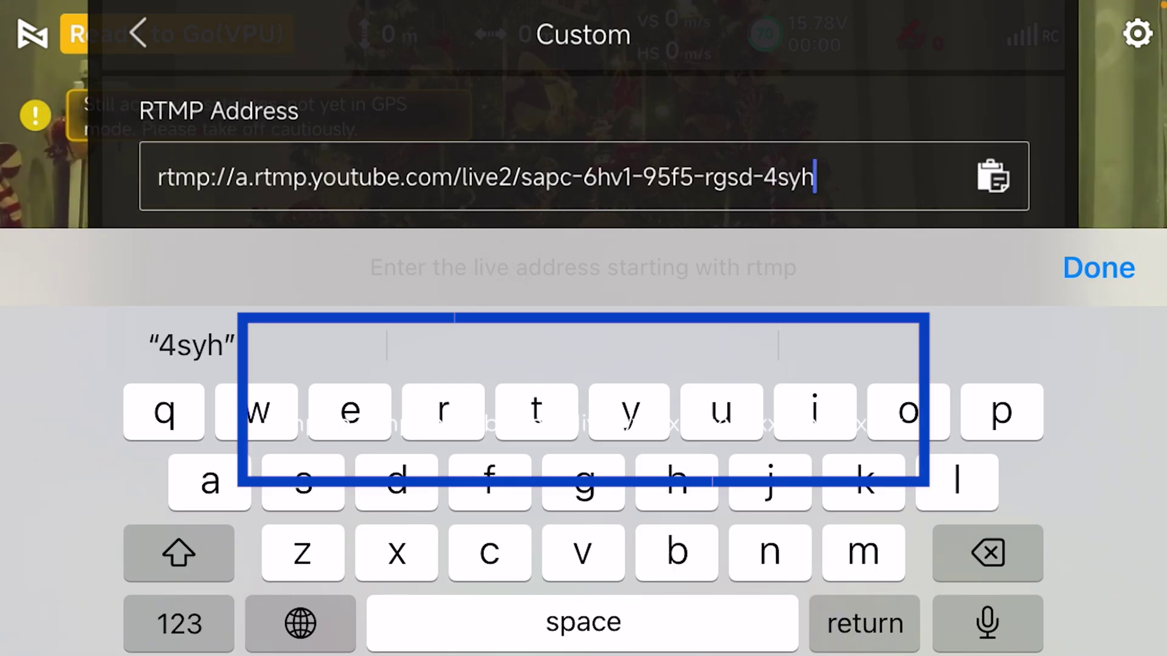
click(1099, 267)
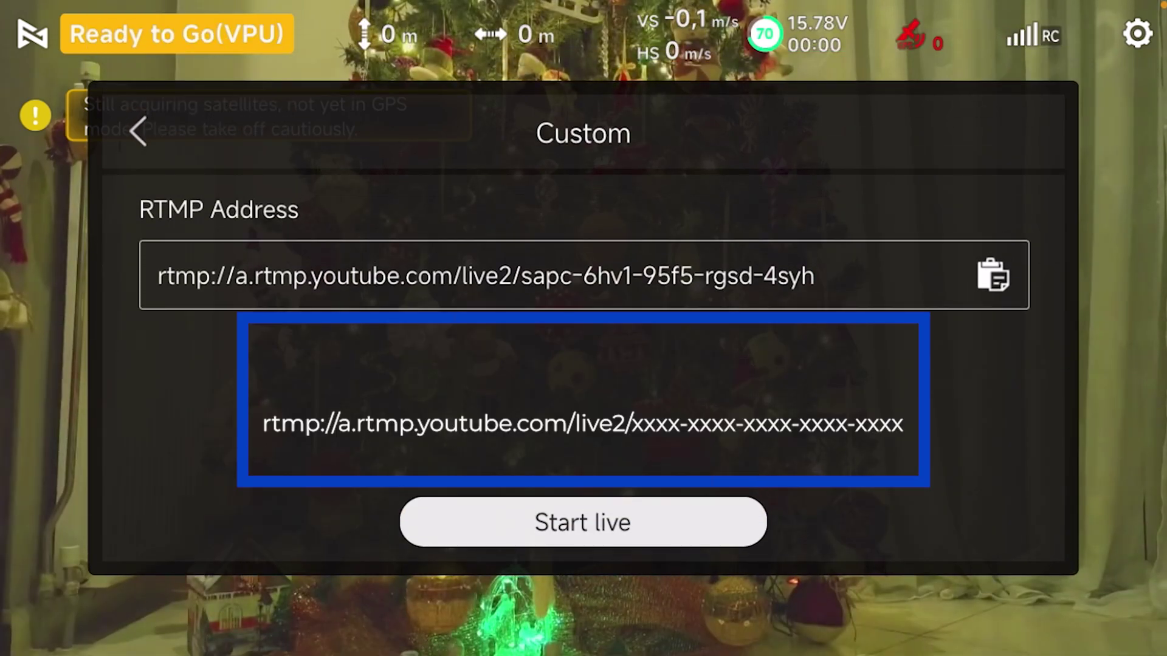
click(582, 522)
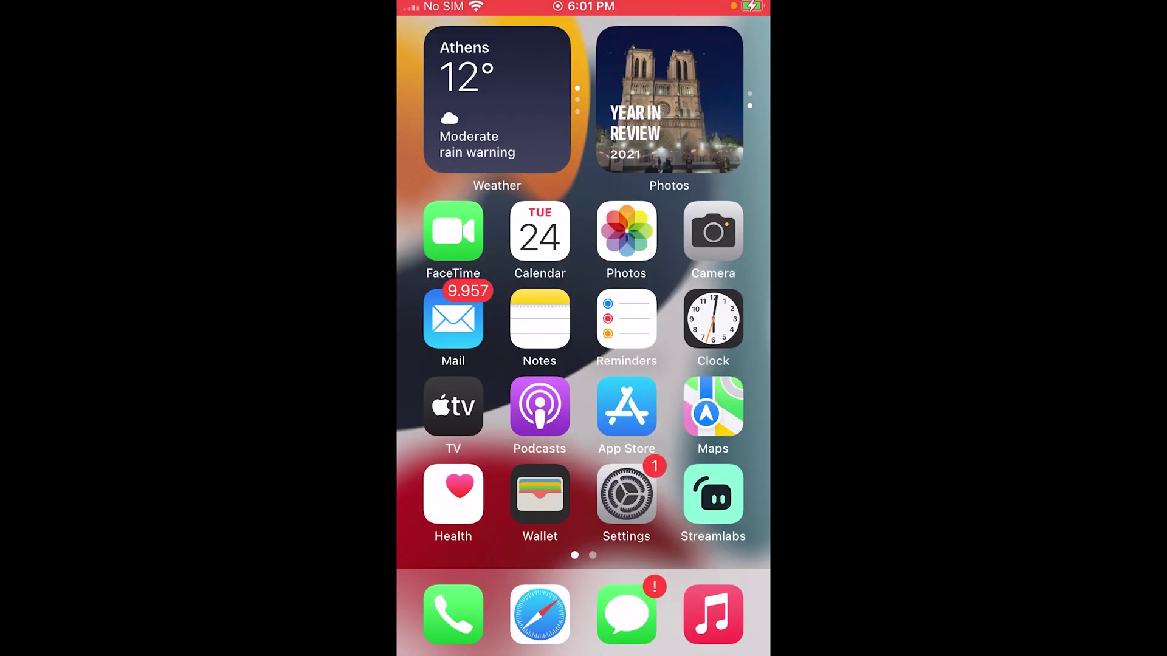
Launch Streamlabs with Screenshare, choose Custom RTMP Server, and begin setting it up.
click(711, 493)
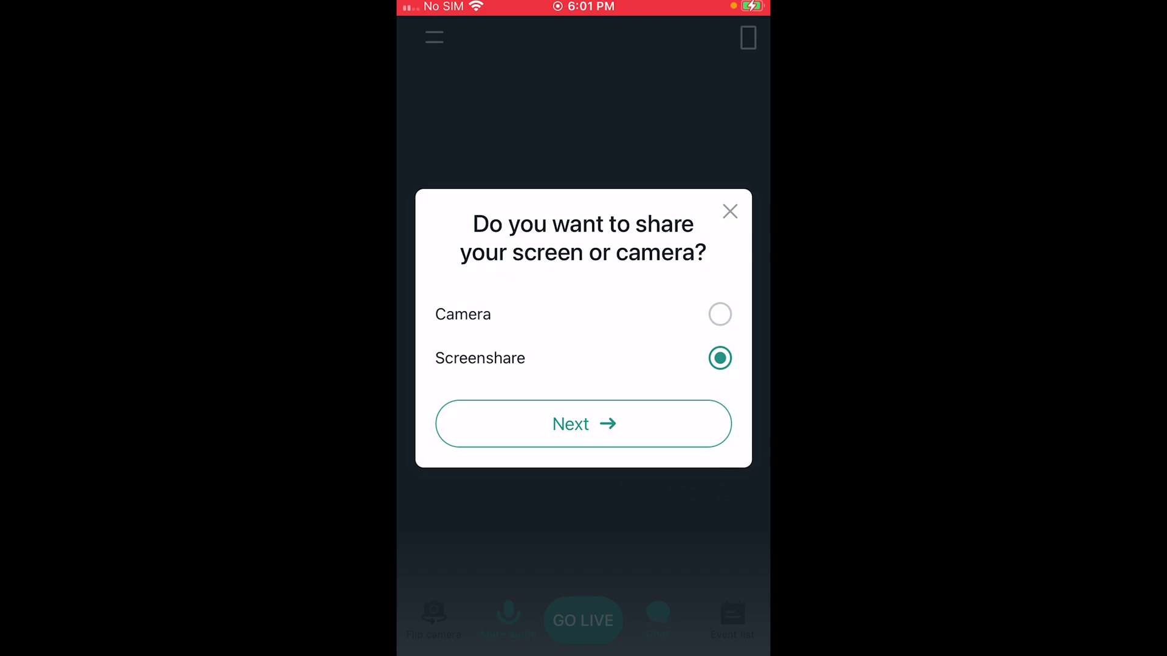
click(584, 423)
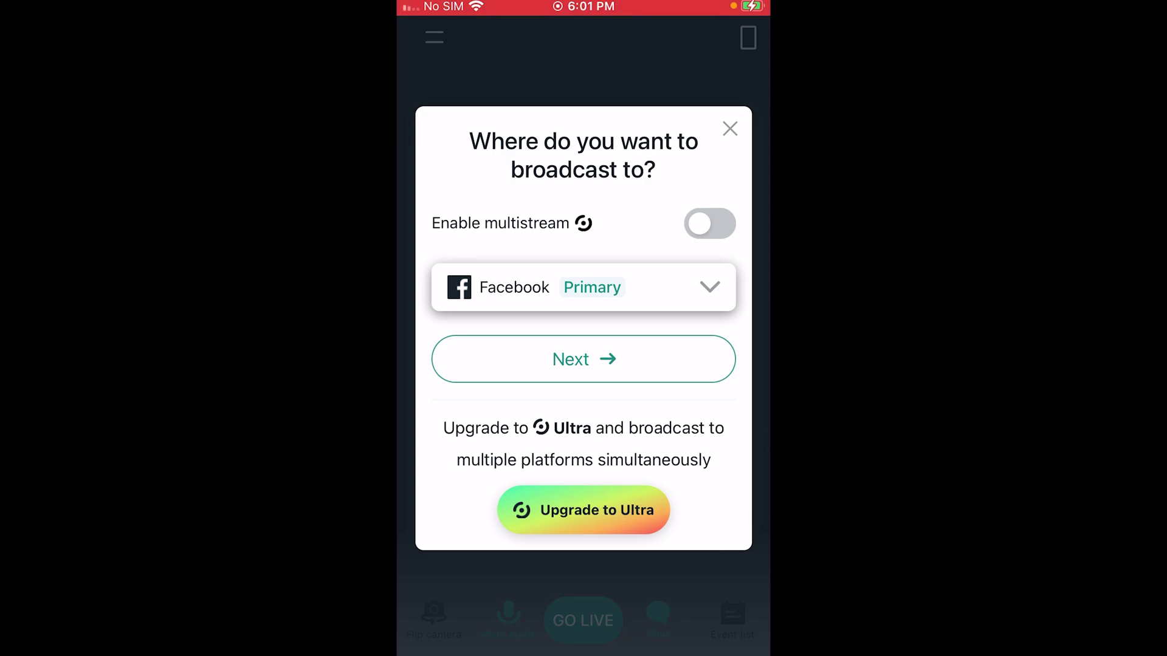
click(583, 286)
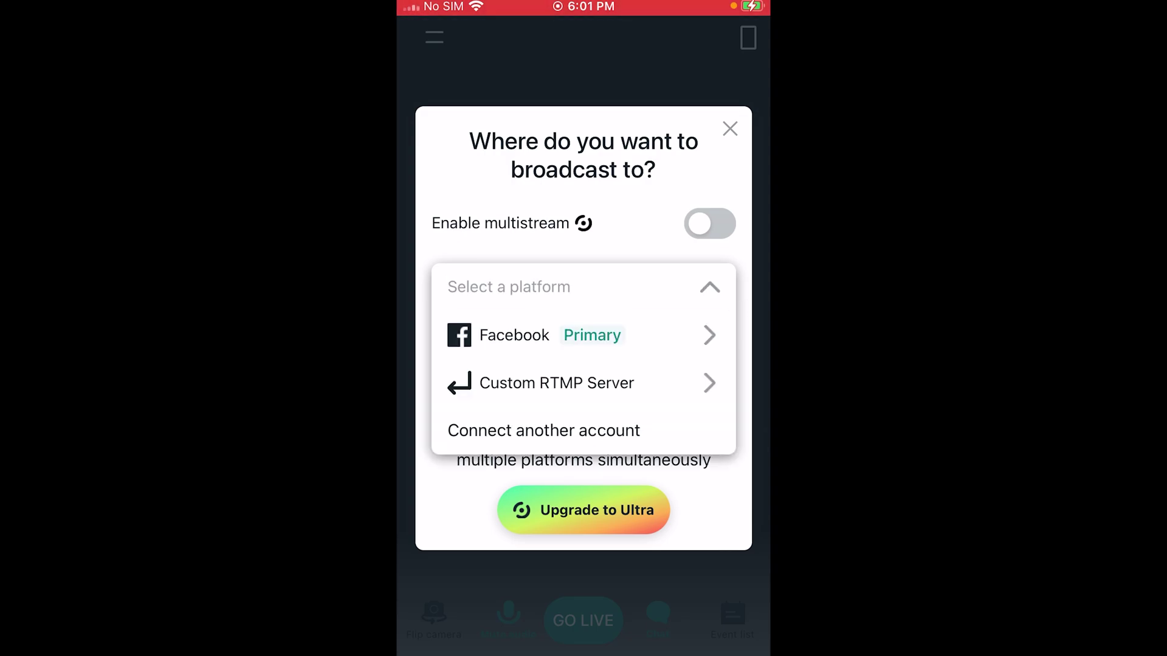
click(543, 430)
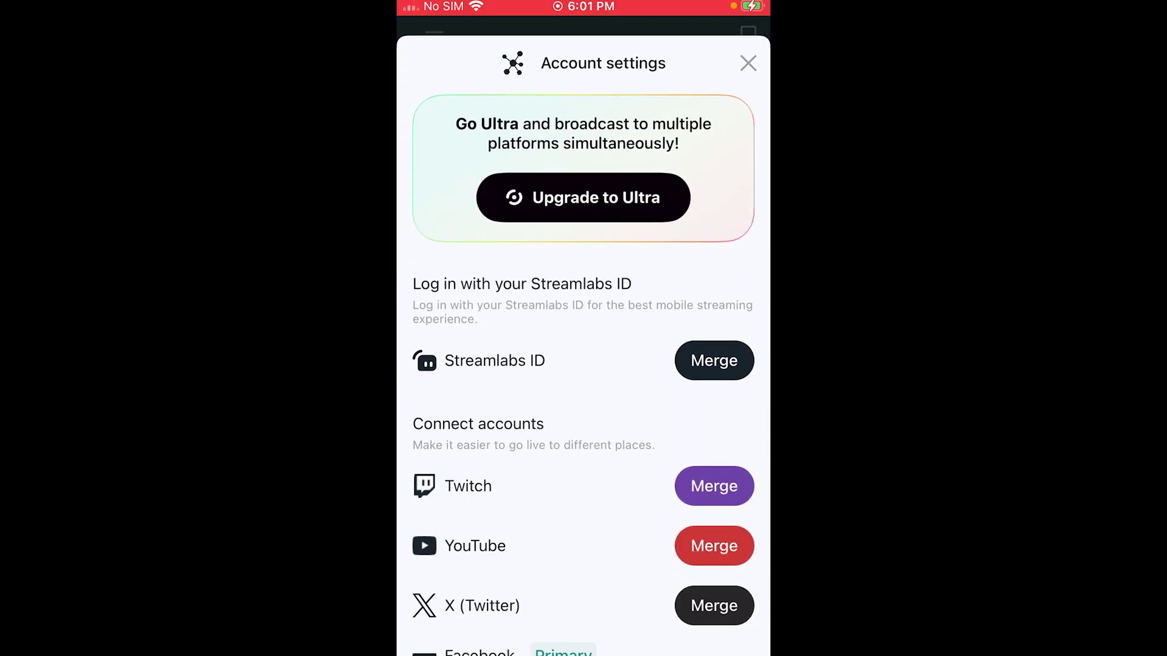
scroll(583, 366, down, 5)
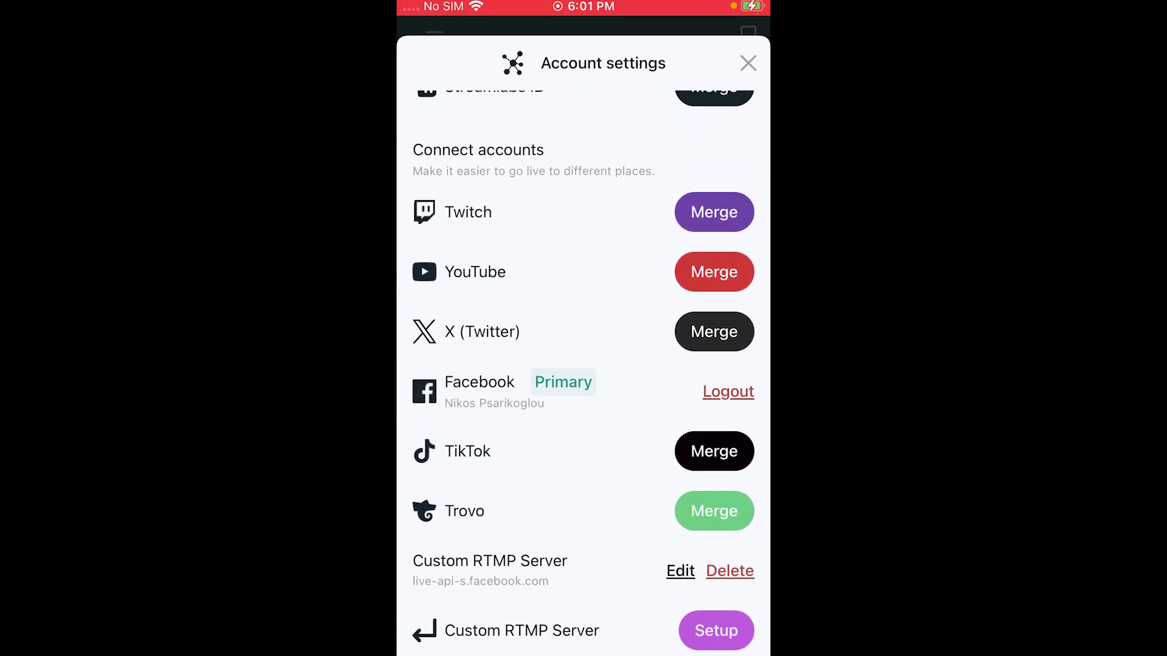
click(716, 630)
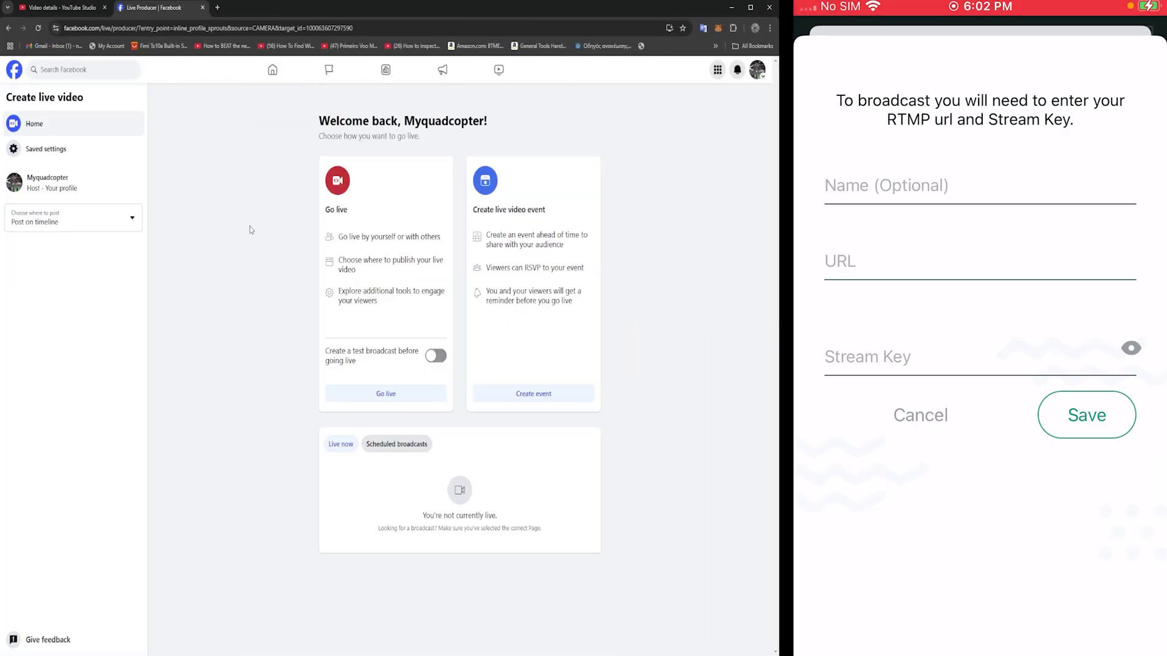
text(f)
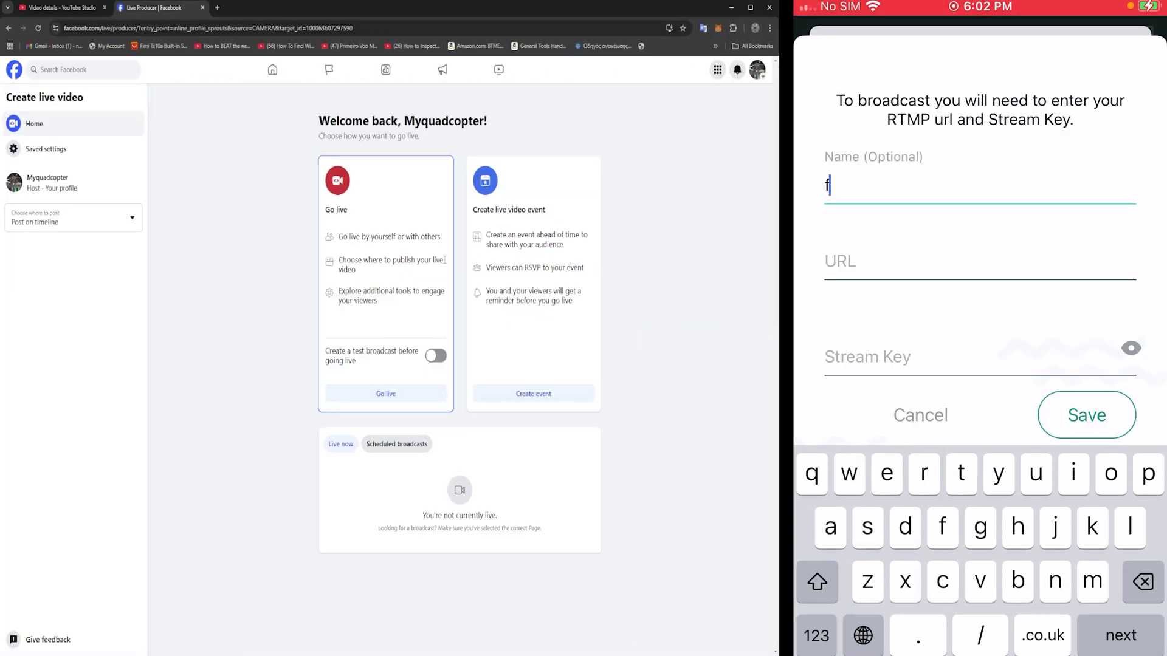
text(bli)
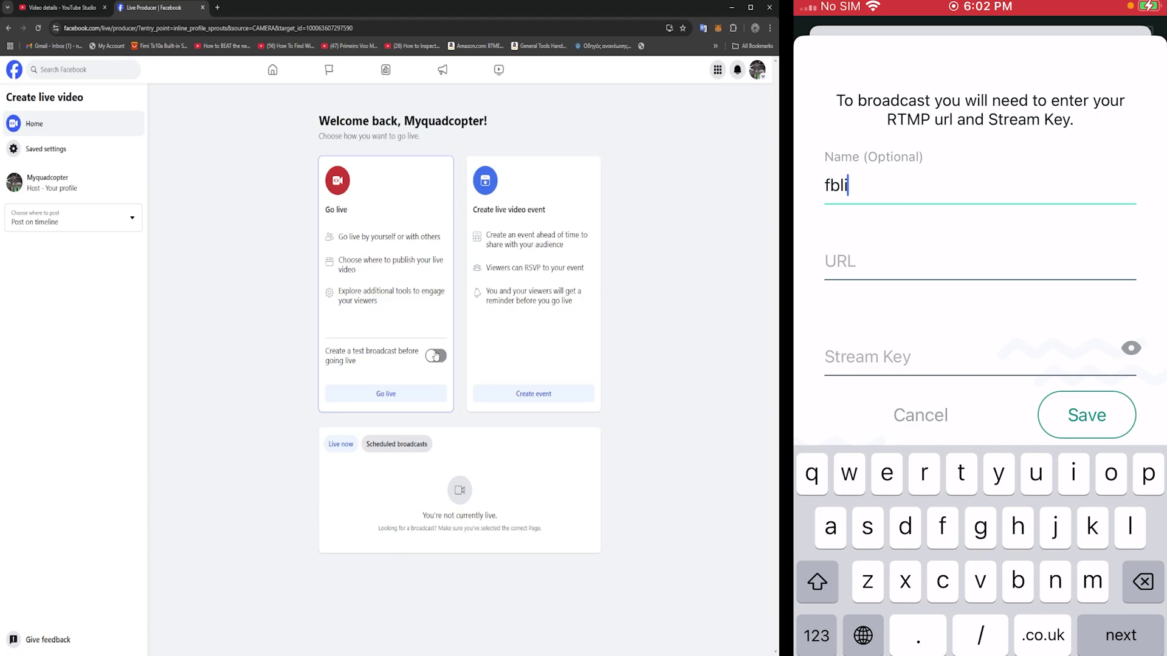
Create a Facebook test broadcast, move on to its server URL, and open the stream settings.
click(435, 357)
text(ve)
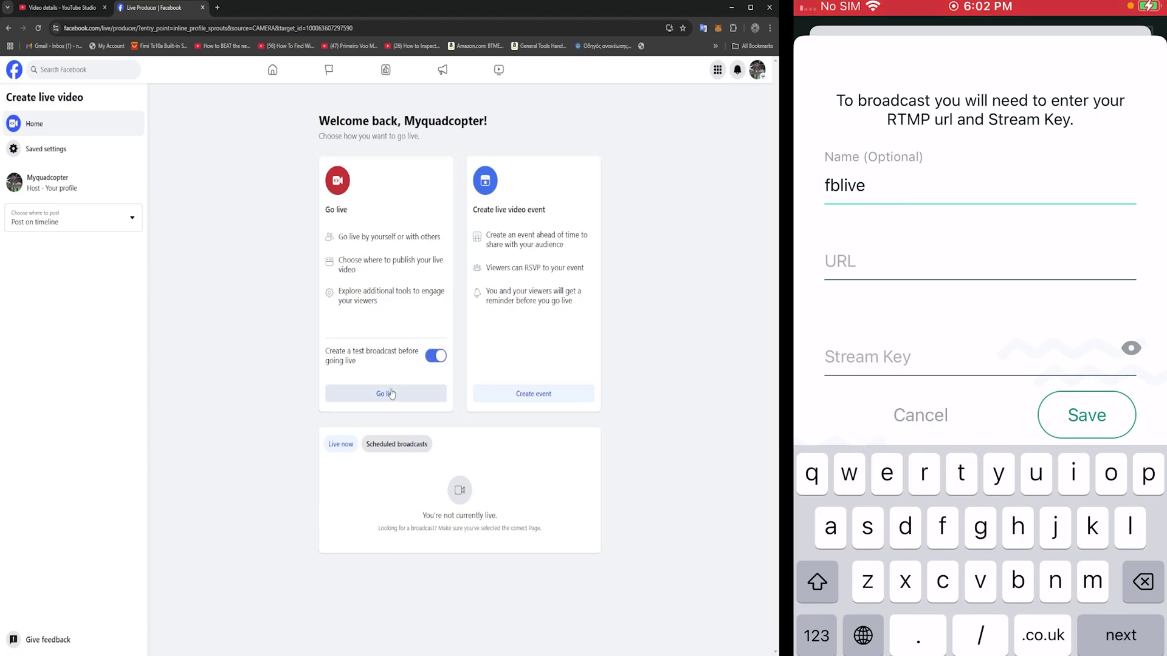
click(391, 394)
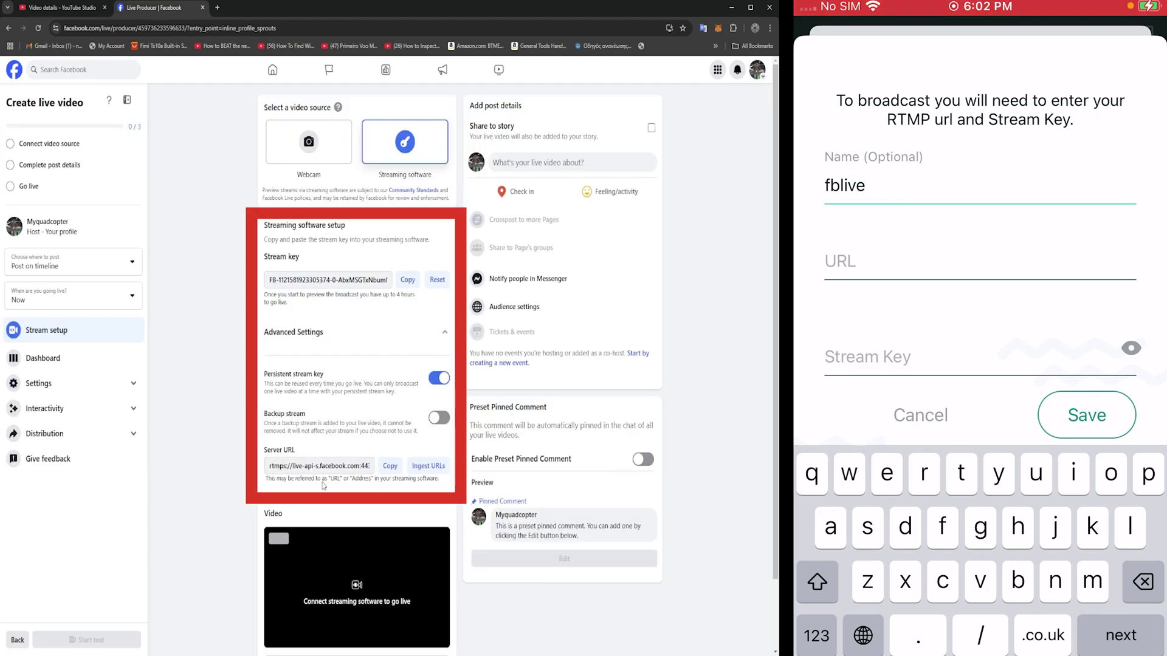
key(Tab)
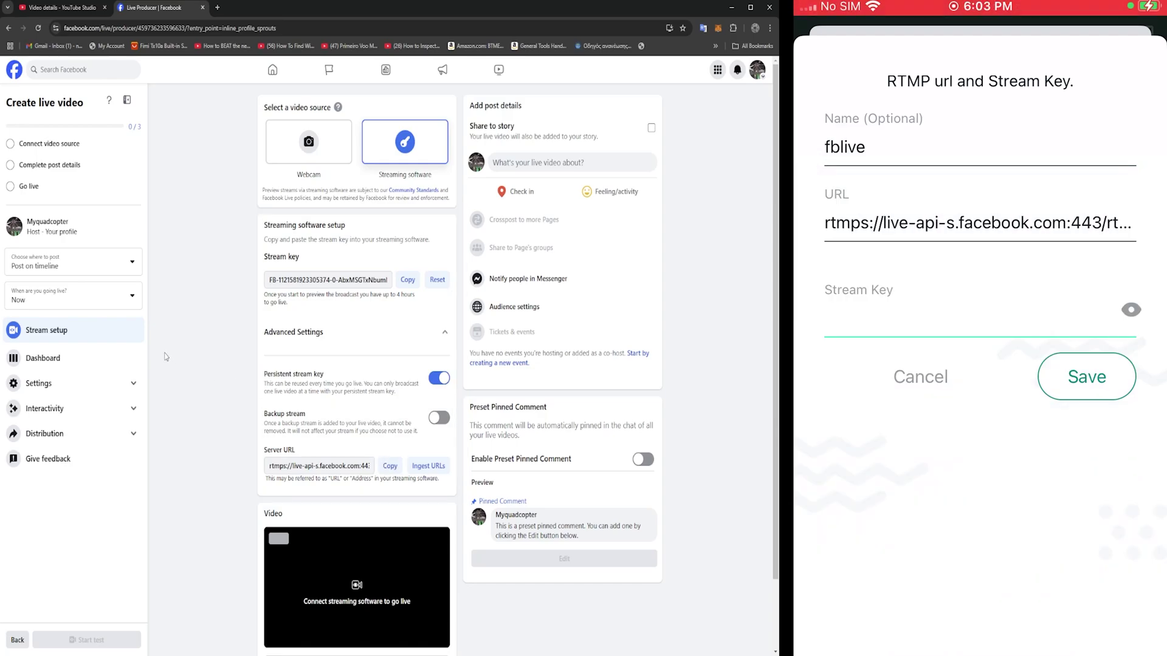
click(92, 384)
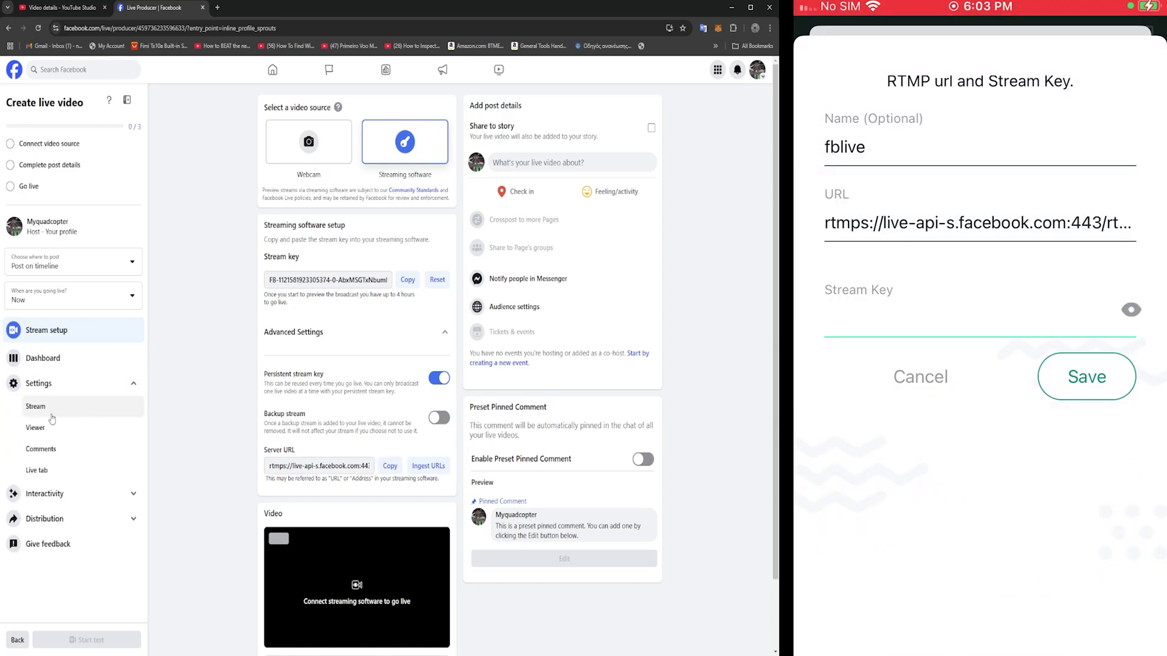
click(37, 406)
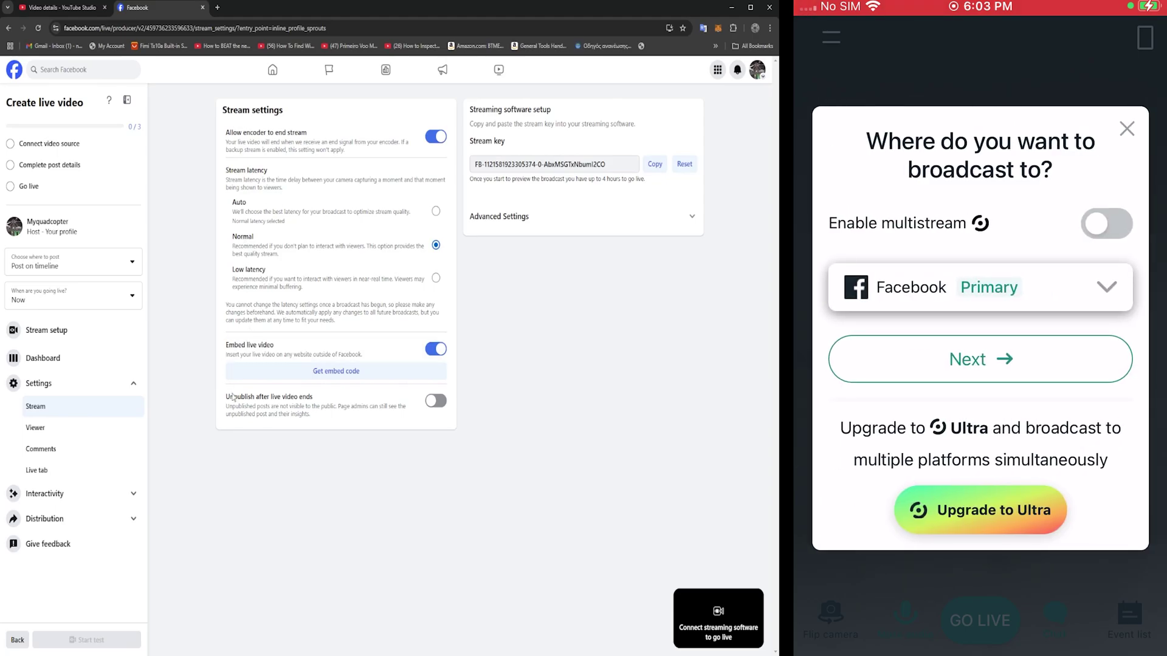
Expand Facebook's Advanced Settings, then return to the stream setup page.
click(638, 216)
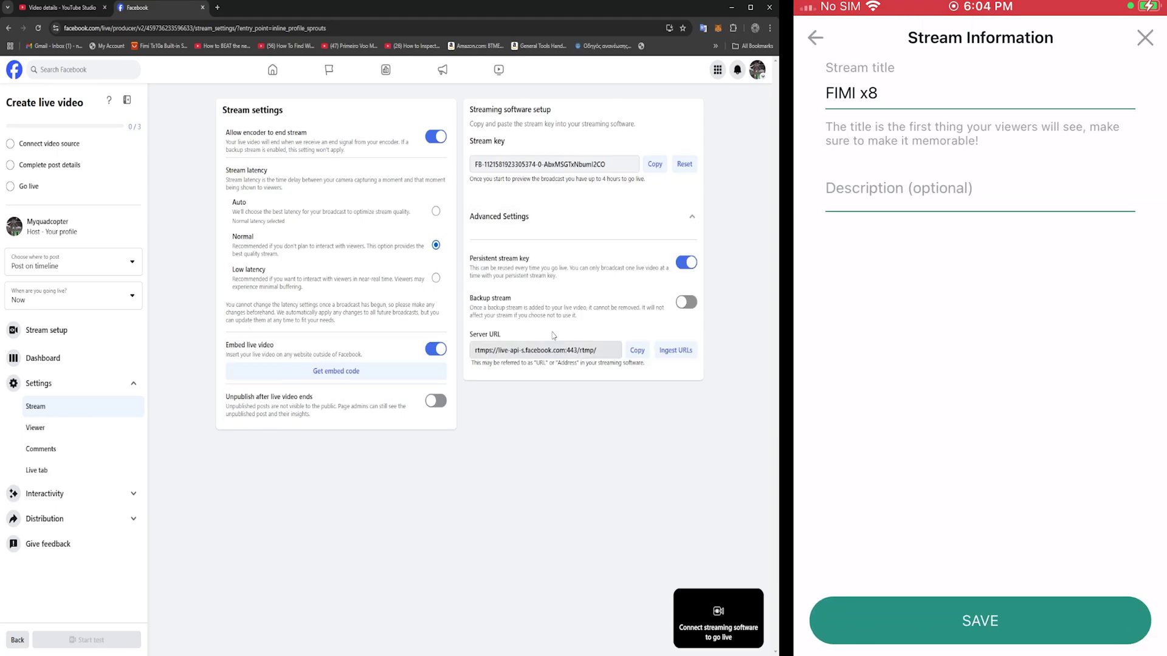
click(57, 332)
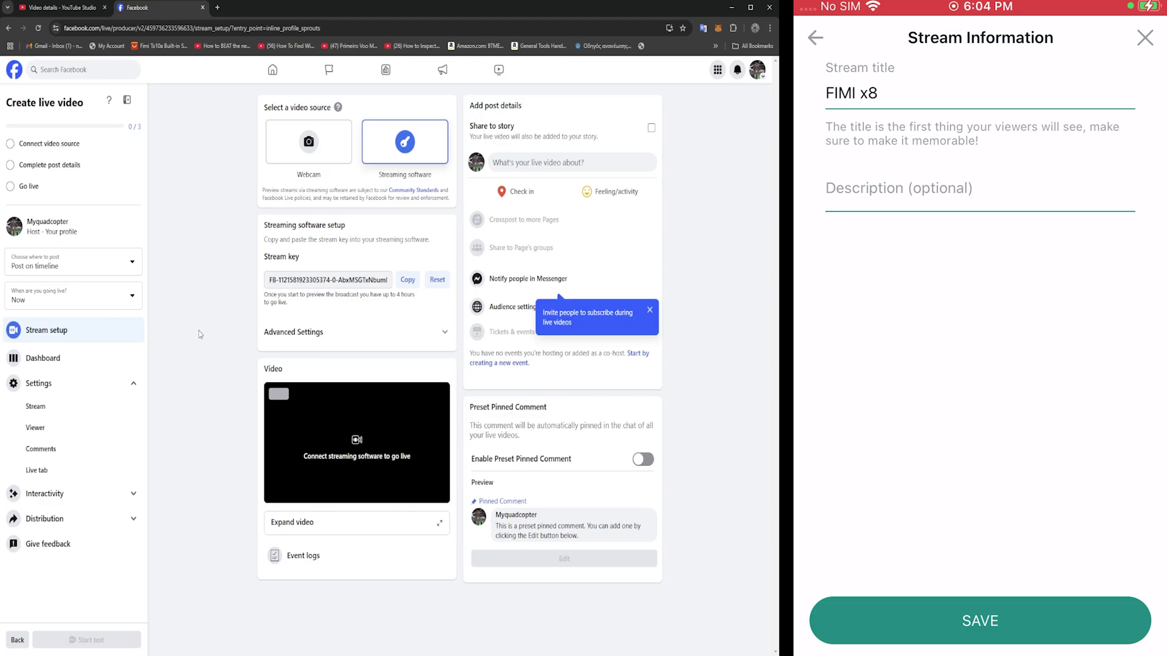